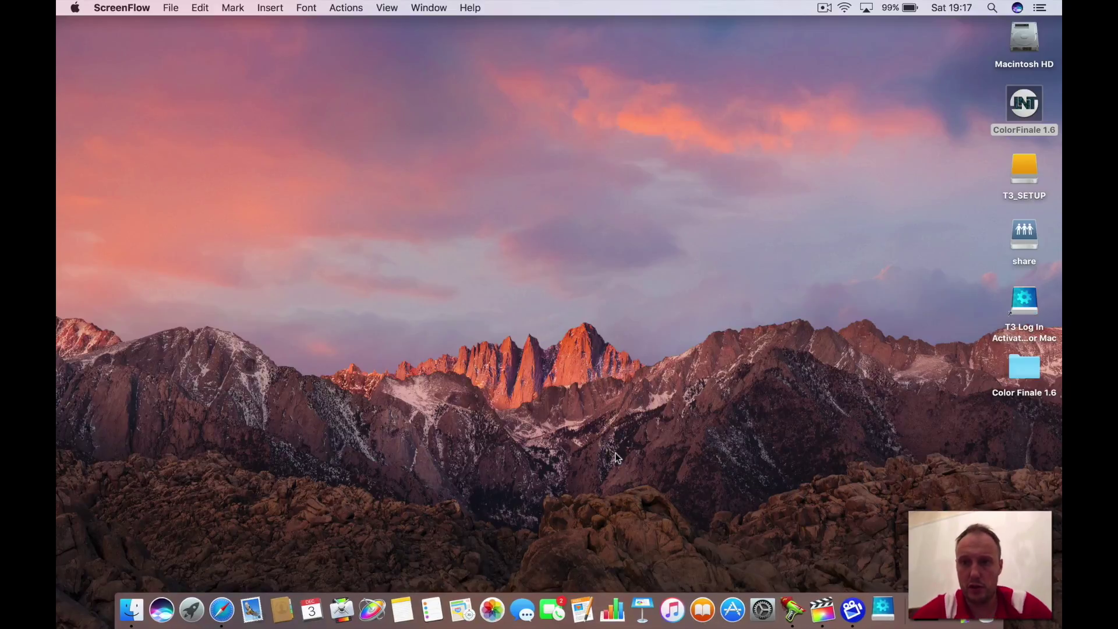
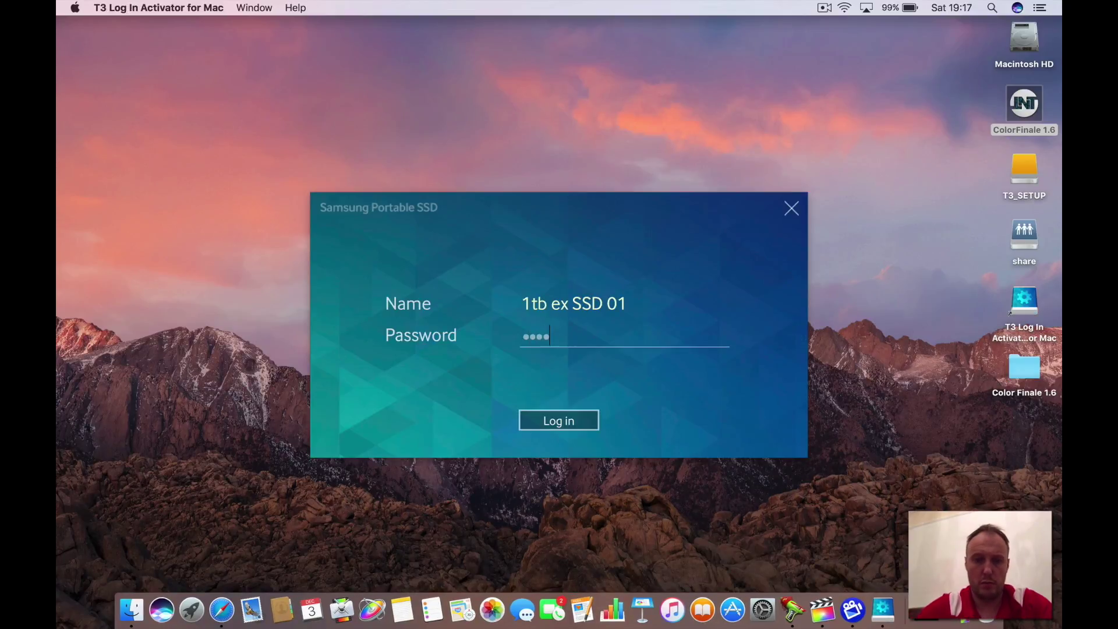
Step: Unlock the T3 drive with the account password and dismiss the disk-not-ejected warning
key(Return)
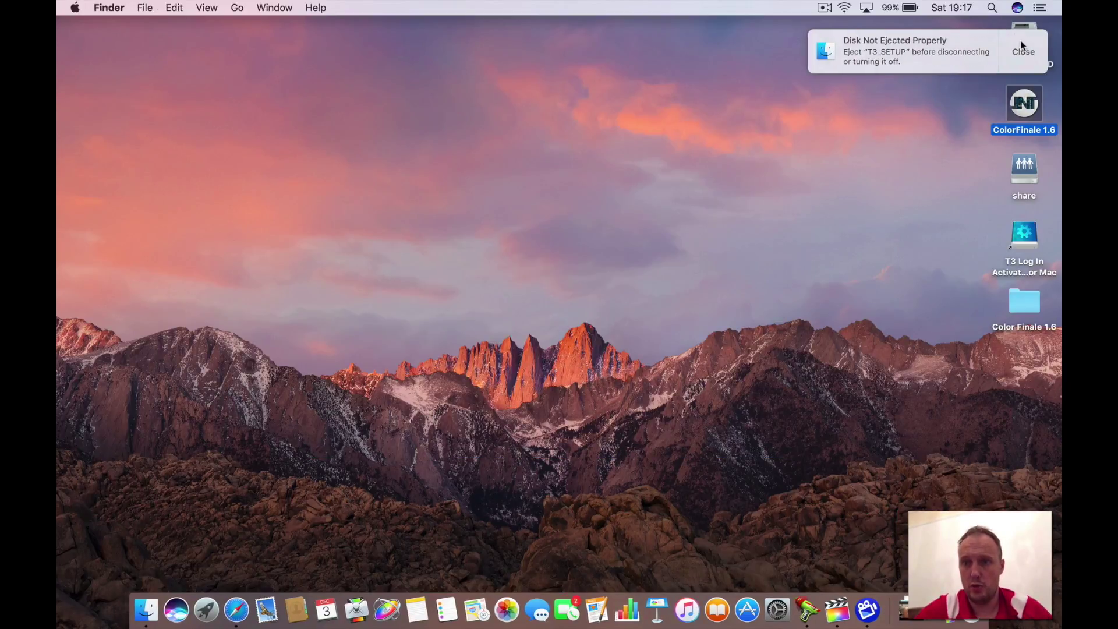
click(1021, 46)
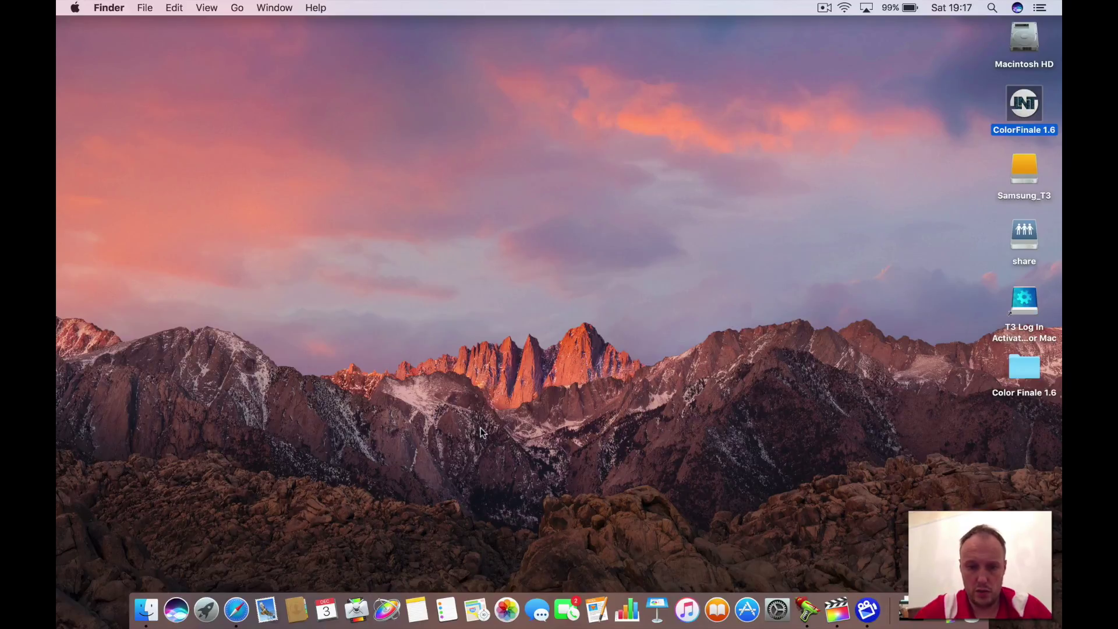
Step: Launch Blackmagic Disk Speed Test from Spotlight search
key(super+space)
text(balc)
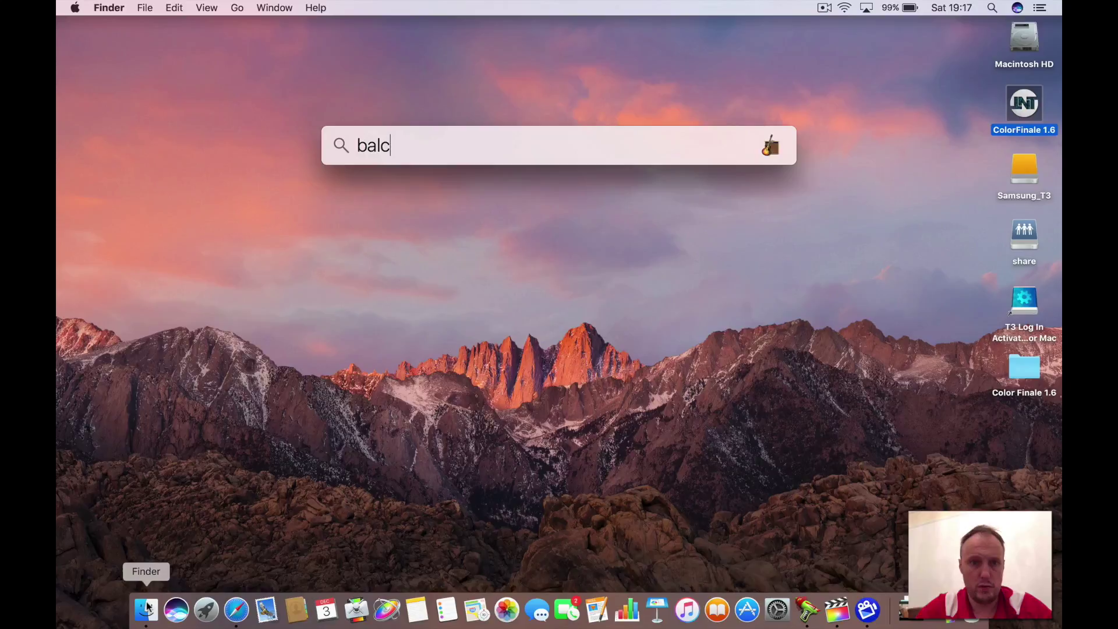
key(BackSpace)
key(BackSpace)
key(BackSpace)
text(l)
key(Return)
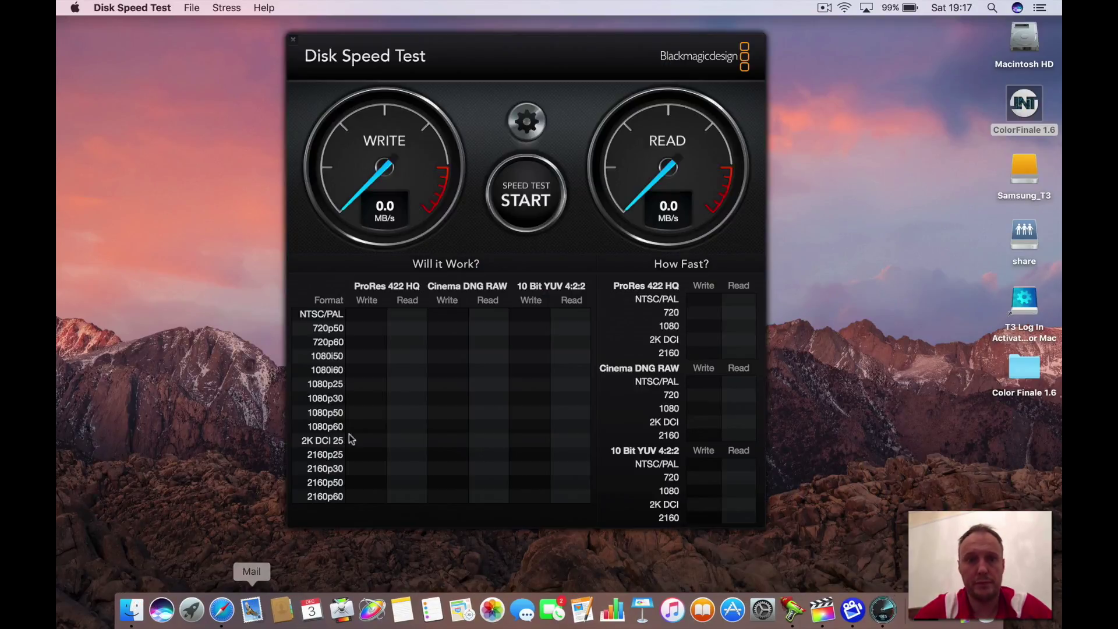
Step: Target the Samsung_T3 drive and run the test, reaching about 38 MB/s write, 41 MB/s read
click(525, 121)
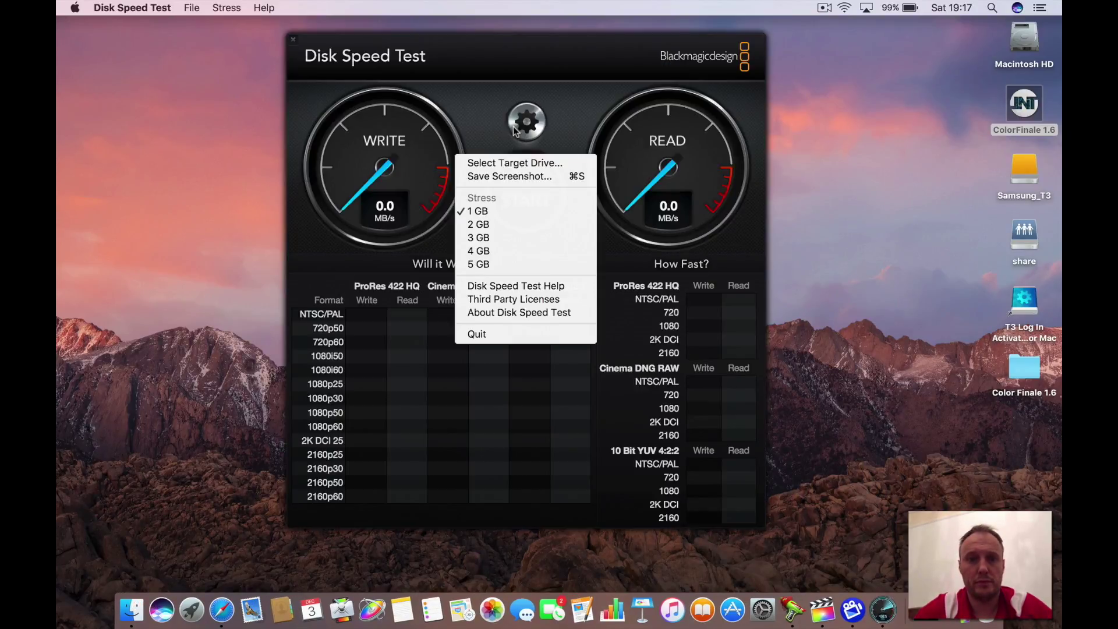
click(507, 164)
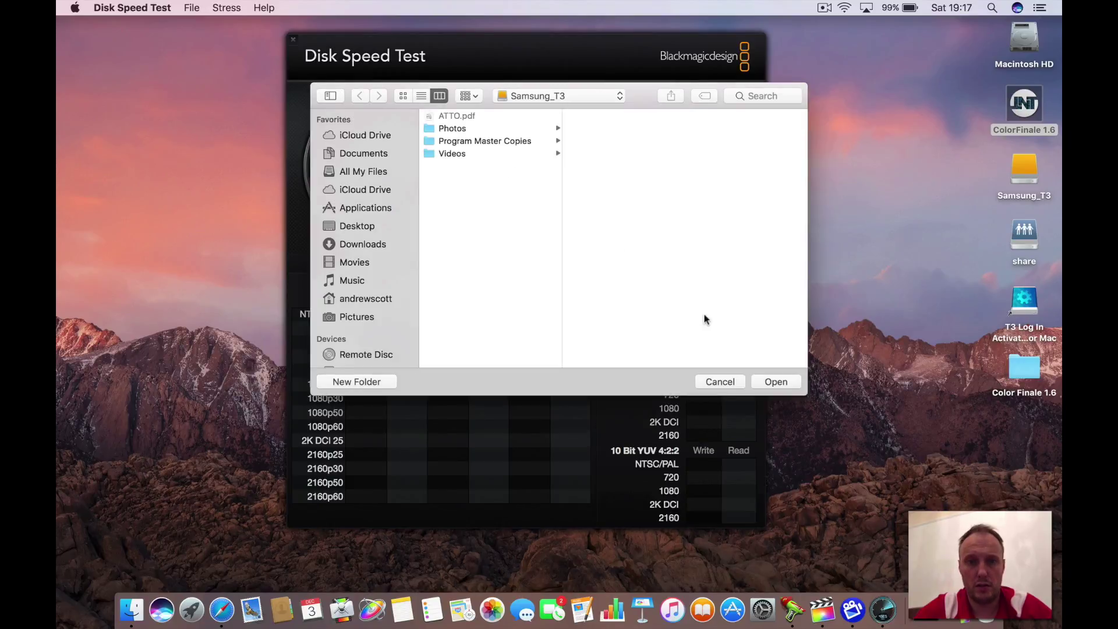
click(784, 382)
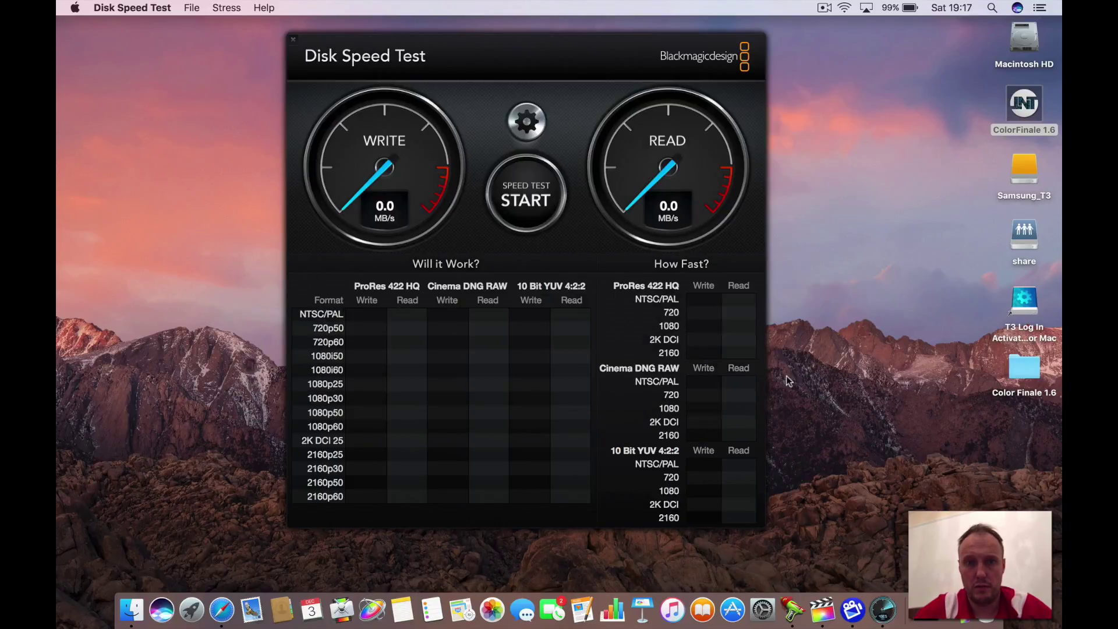
click(527, 198)
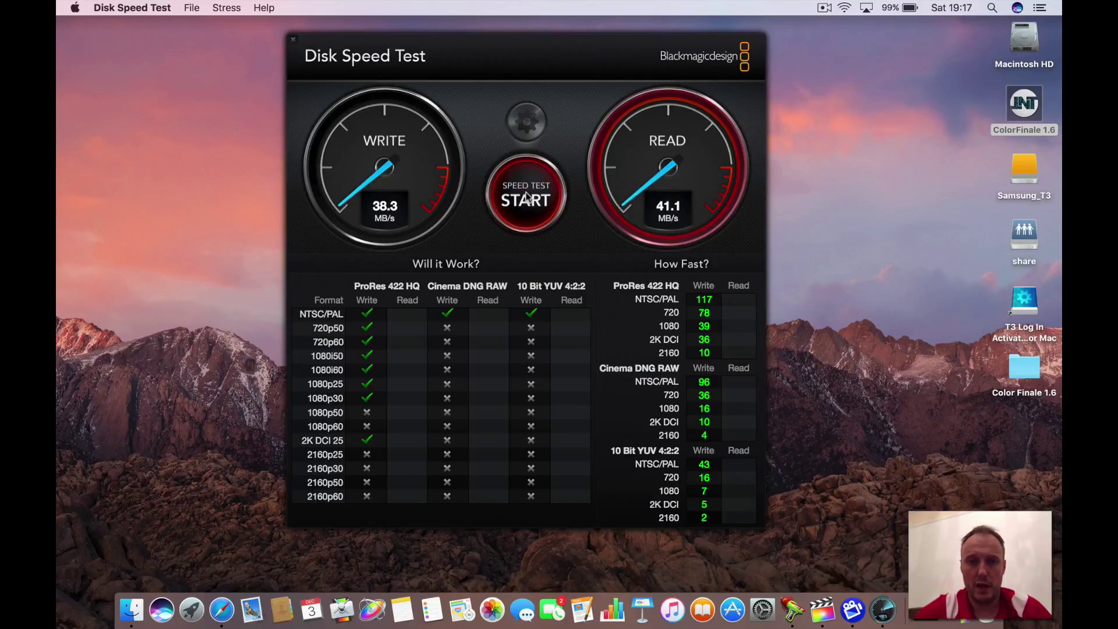
Step: Stop the running speed test and eject the Samsung_T3 drive from the desktop
click(527, 198)
click(1017, 178)
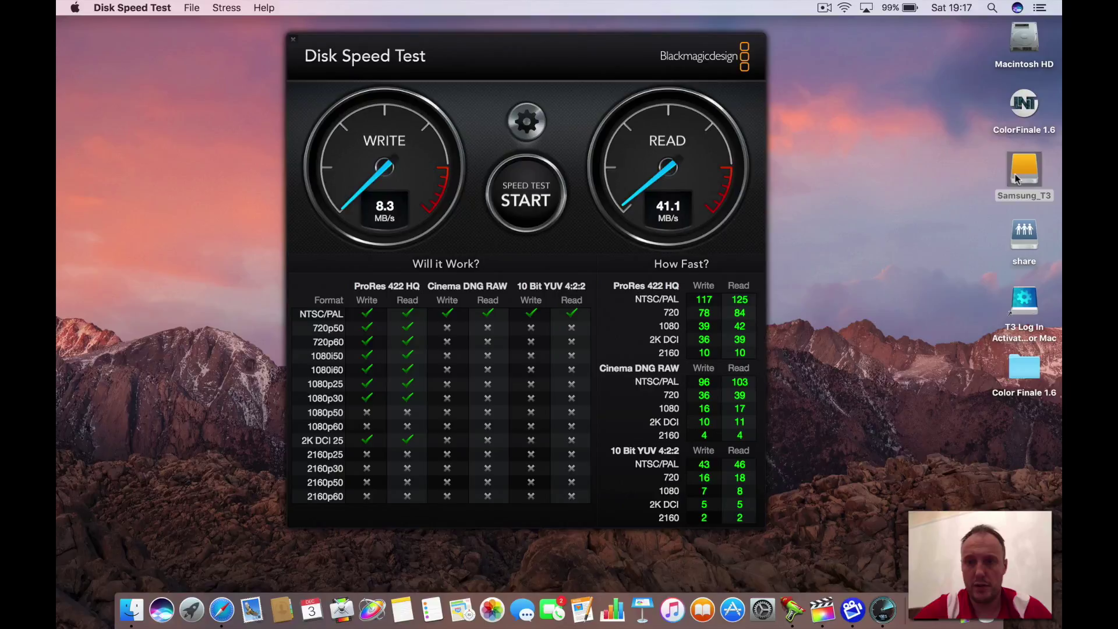
right_click(1017, 179)
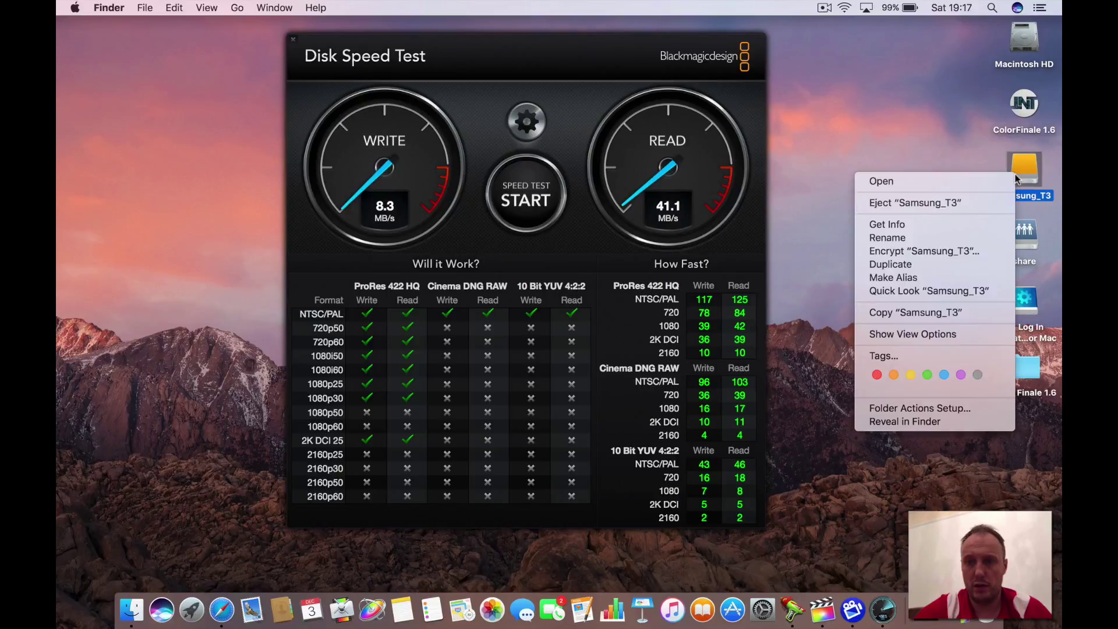
click(988, 204)
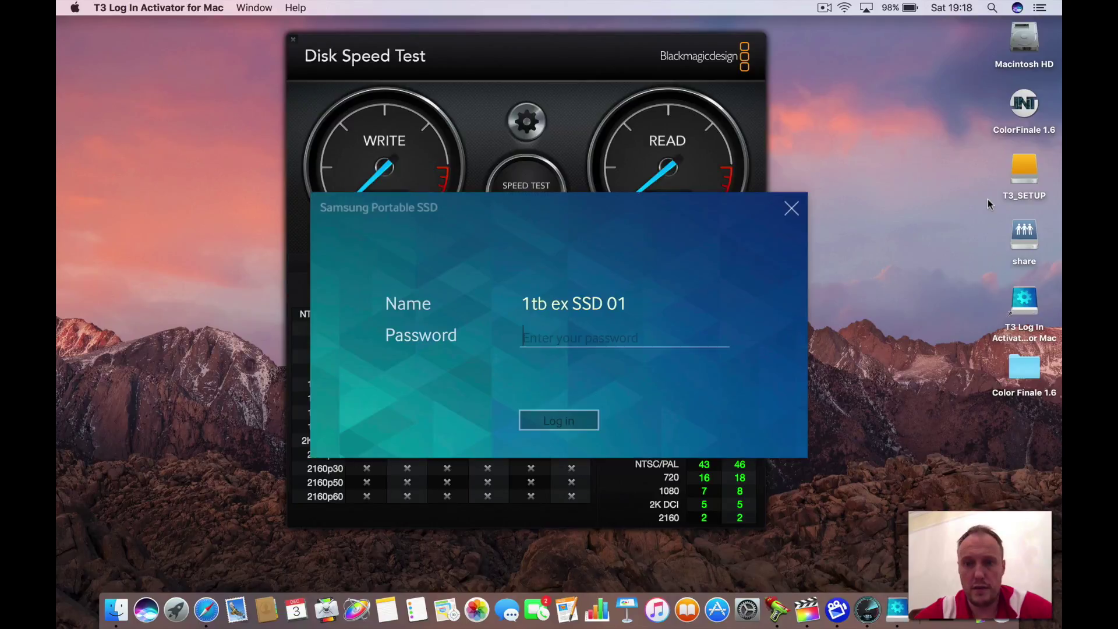
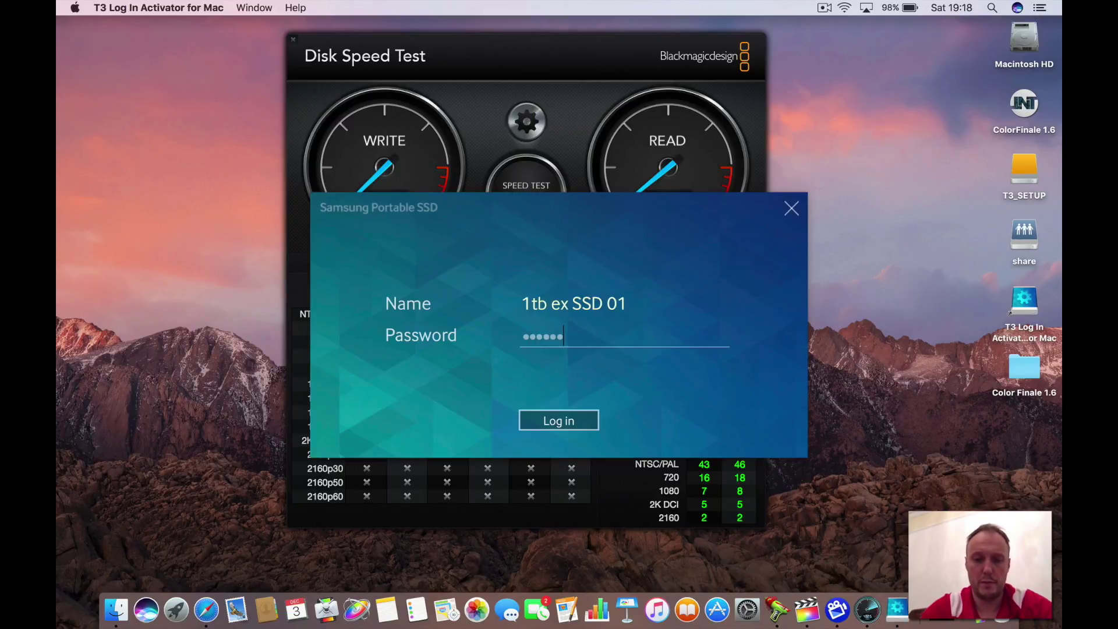
Step: Enter the drive password to unlock Samsung_T3 and dismiss the disk-not-ejected warning
key(Return)
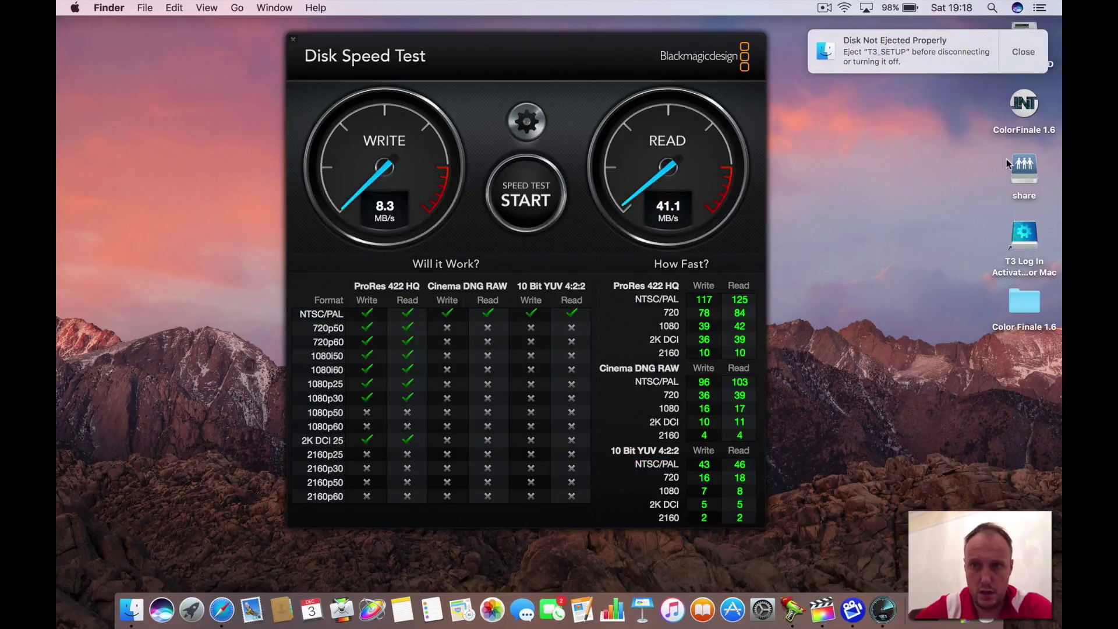
click(1011, 46)
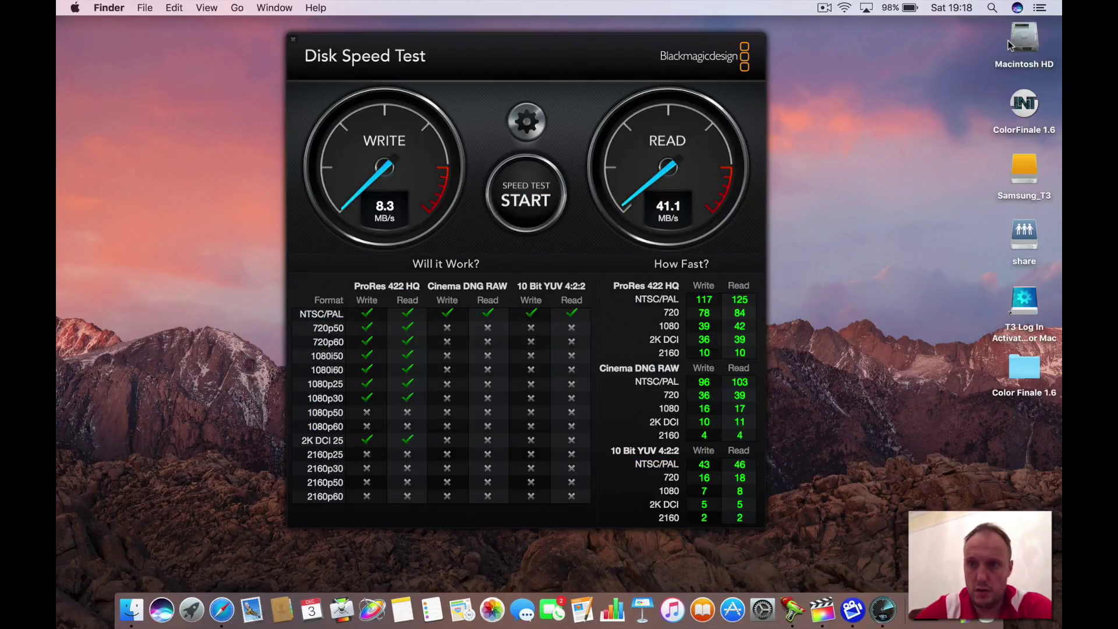
Step: Select Samsung_T3 as the target drive again and start the speed test over the hub connection
click(526, 123)
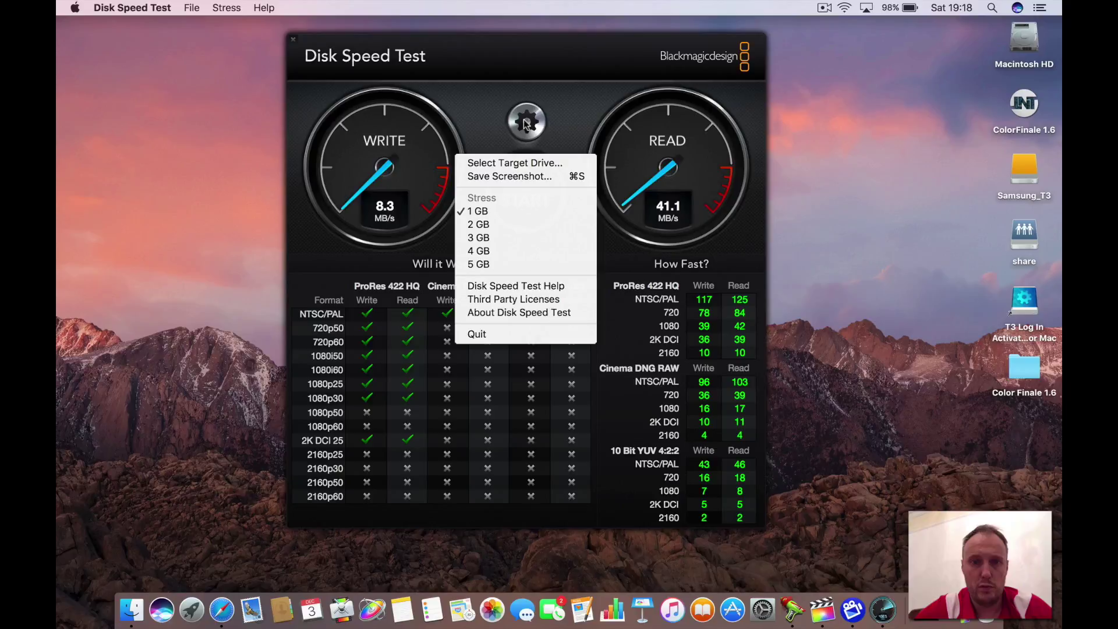
click(507, 163)
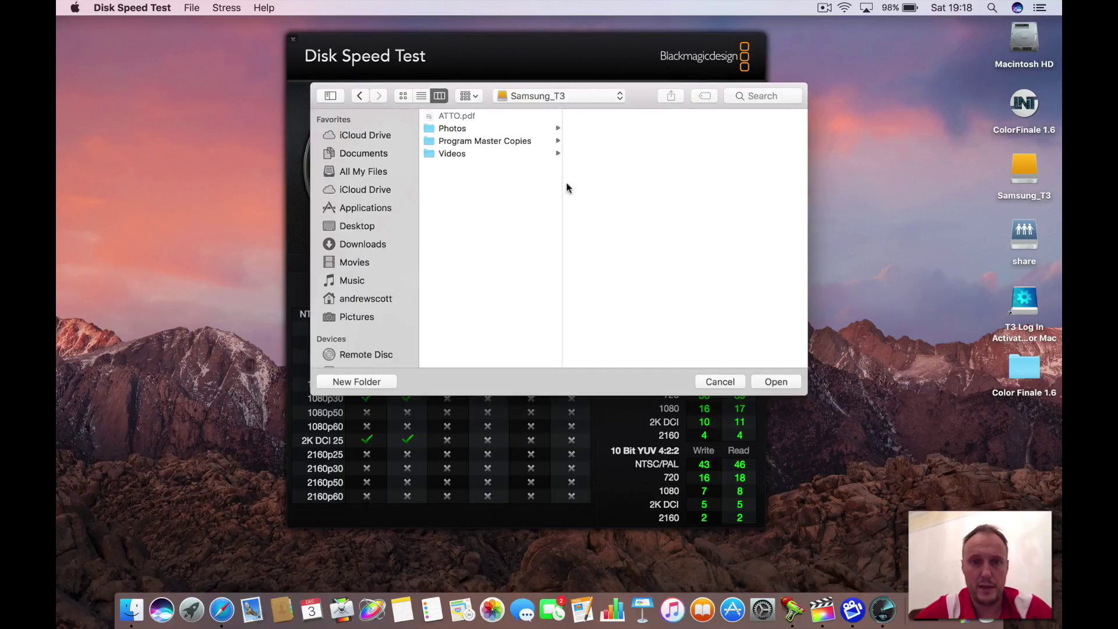
click(779, 382)
click(537, 184)
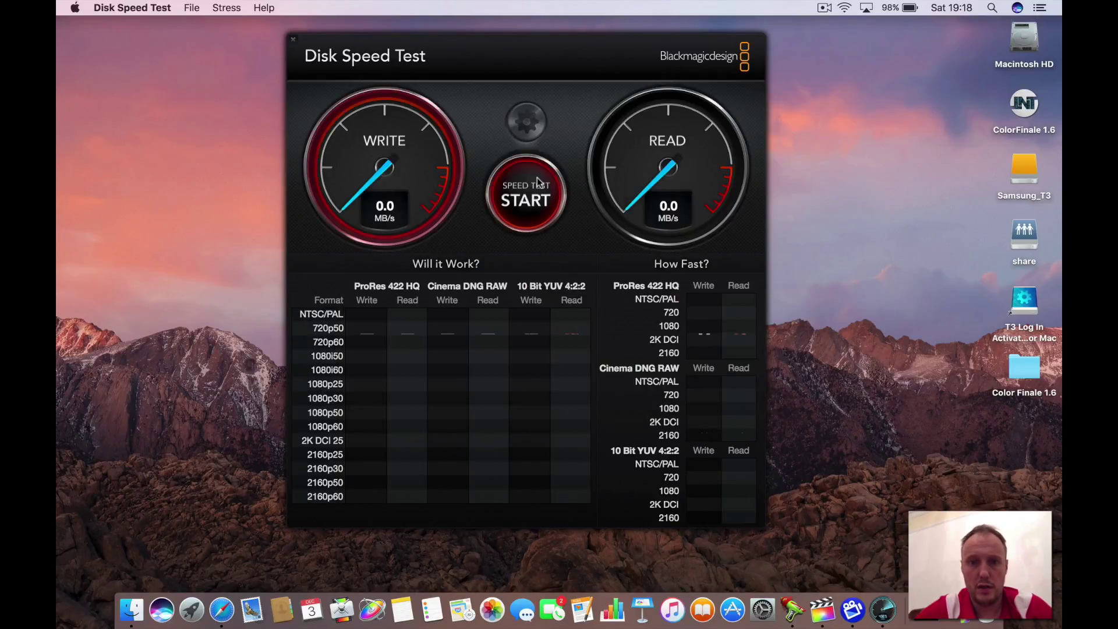